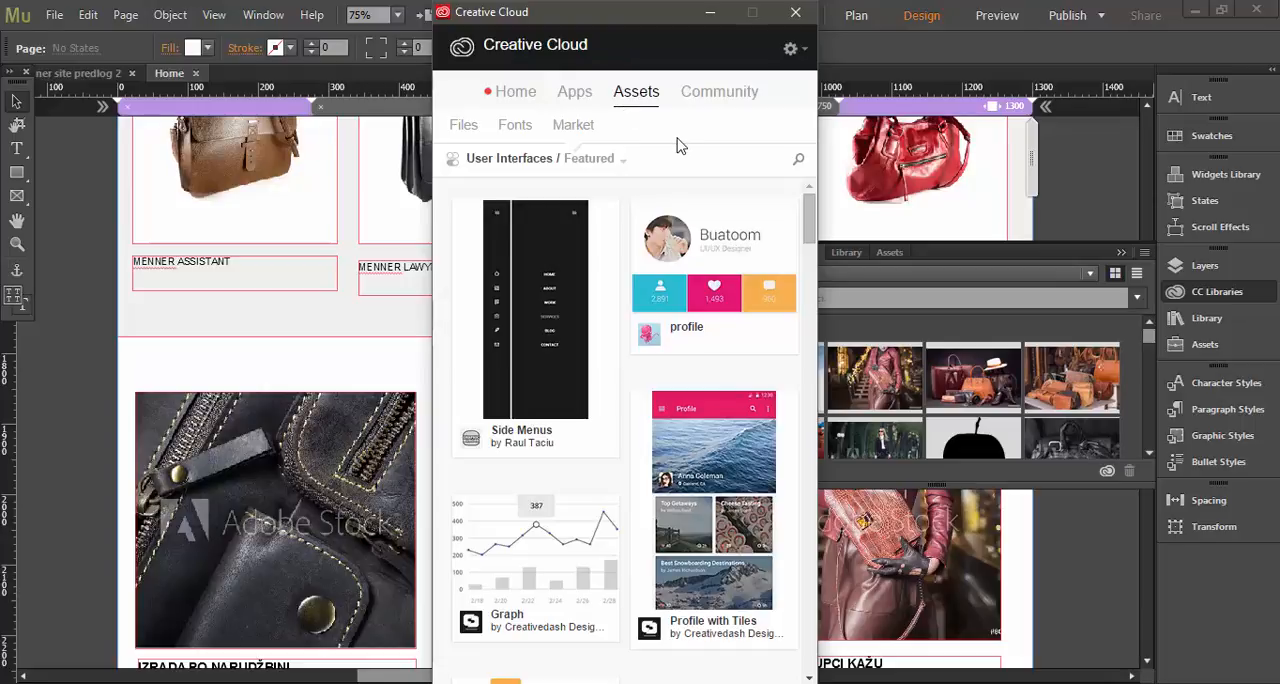
Switch to Adobe Muse and show the Web Design library in CC Libraries.
key(alt+Tab)
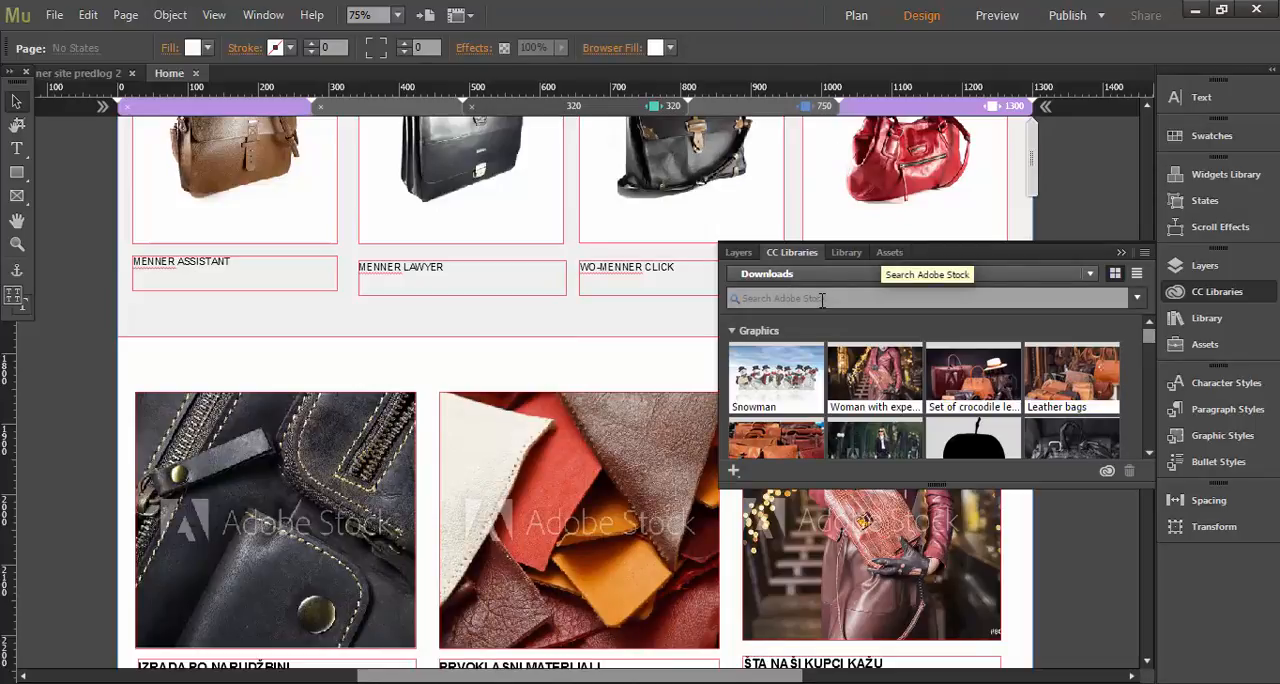
click(766, 296)
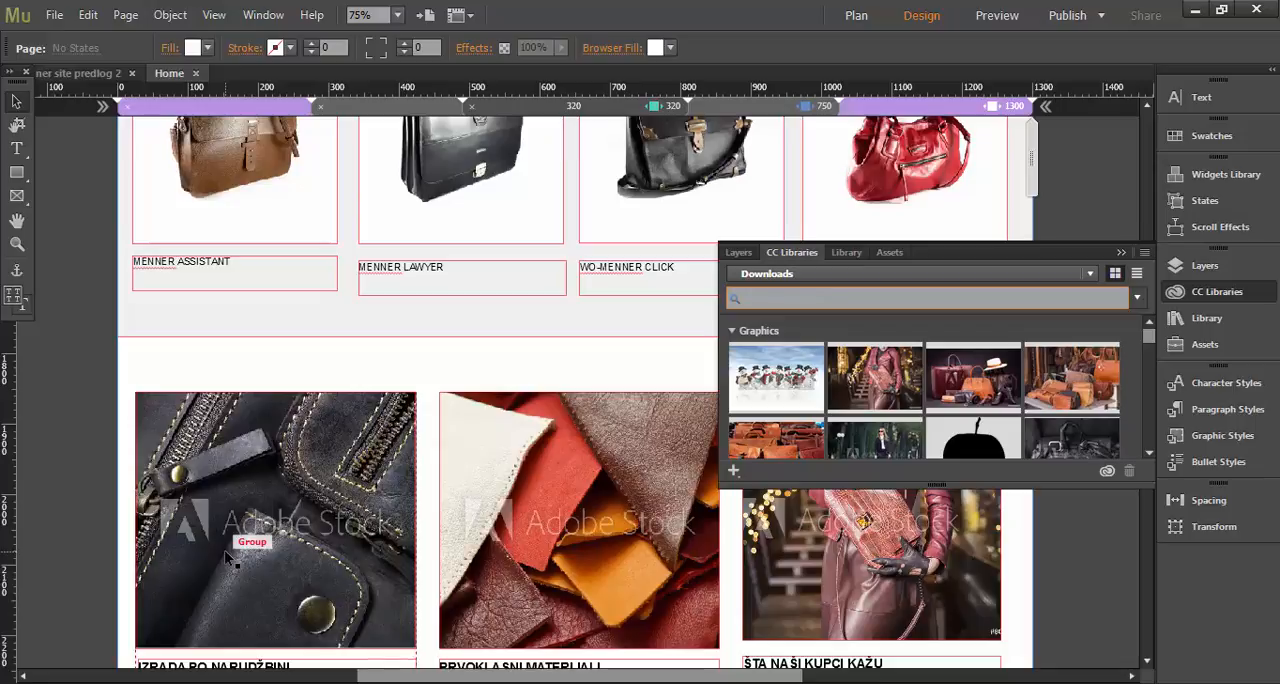
click(847, 280)
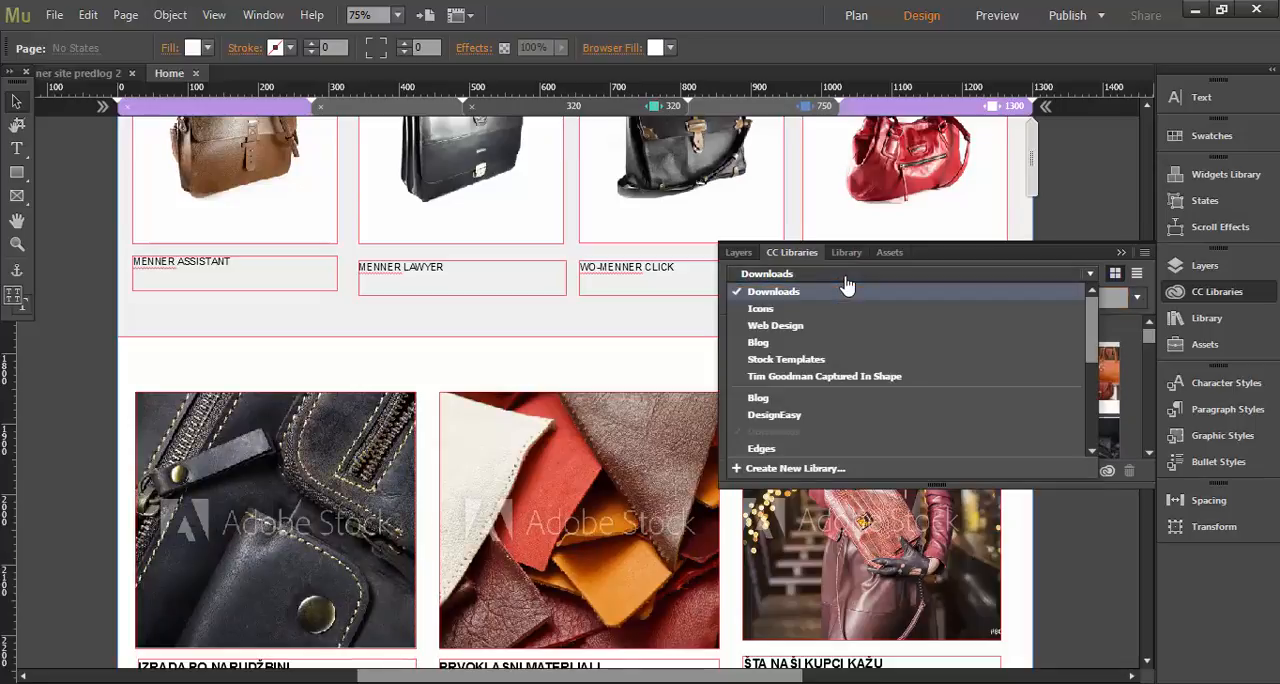
click(845, 328)
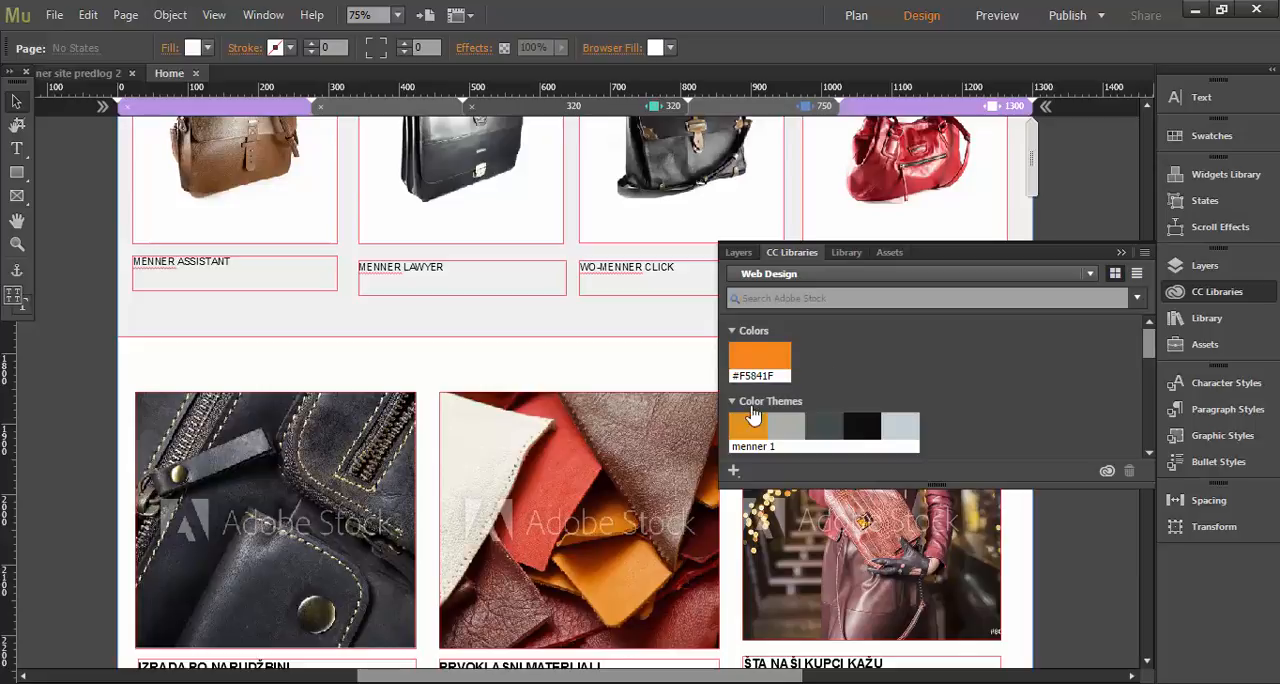
Add the orange #E1951E of the menner 1 color theme to the swatches and check the page fill's color swatches.
mouse_move(750, 428)
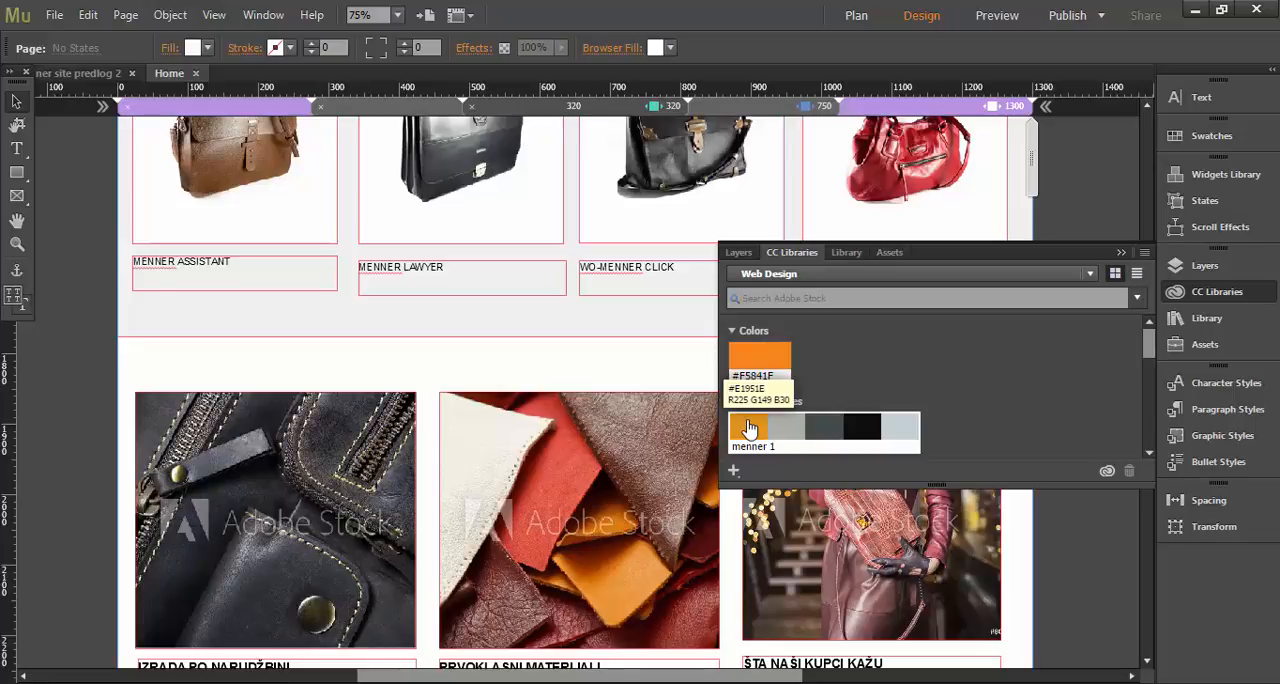
right_click(750, 428)
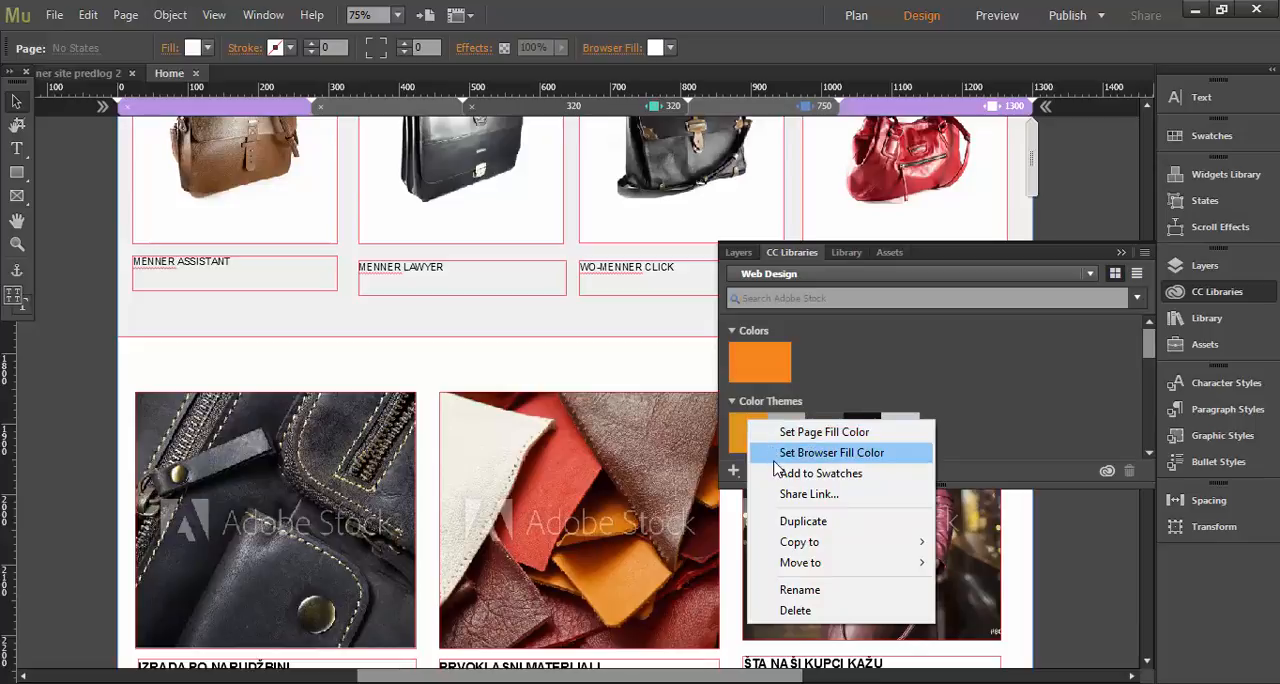
click(776, 476)
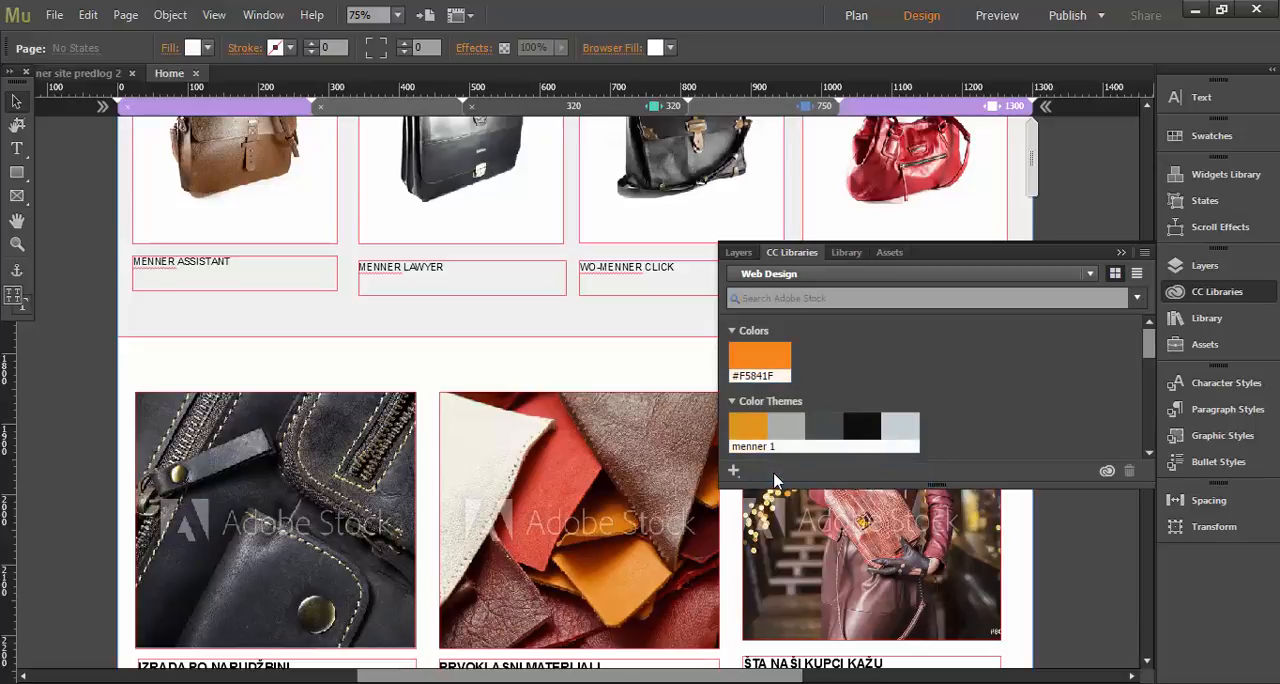
click(172, 51)
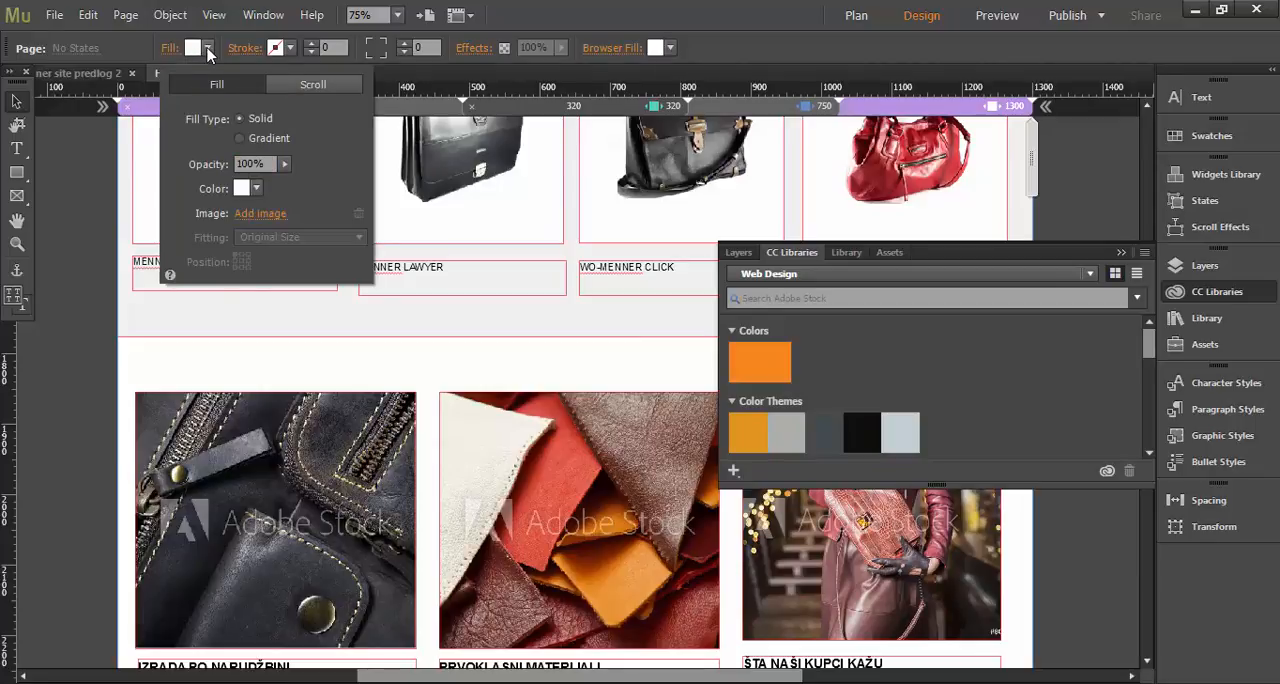
click(208, 49)
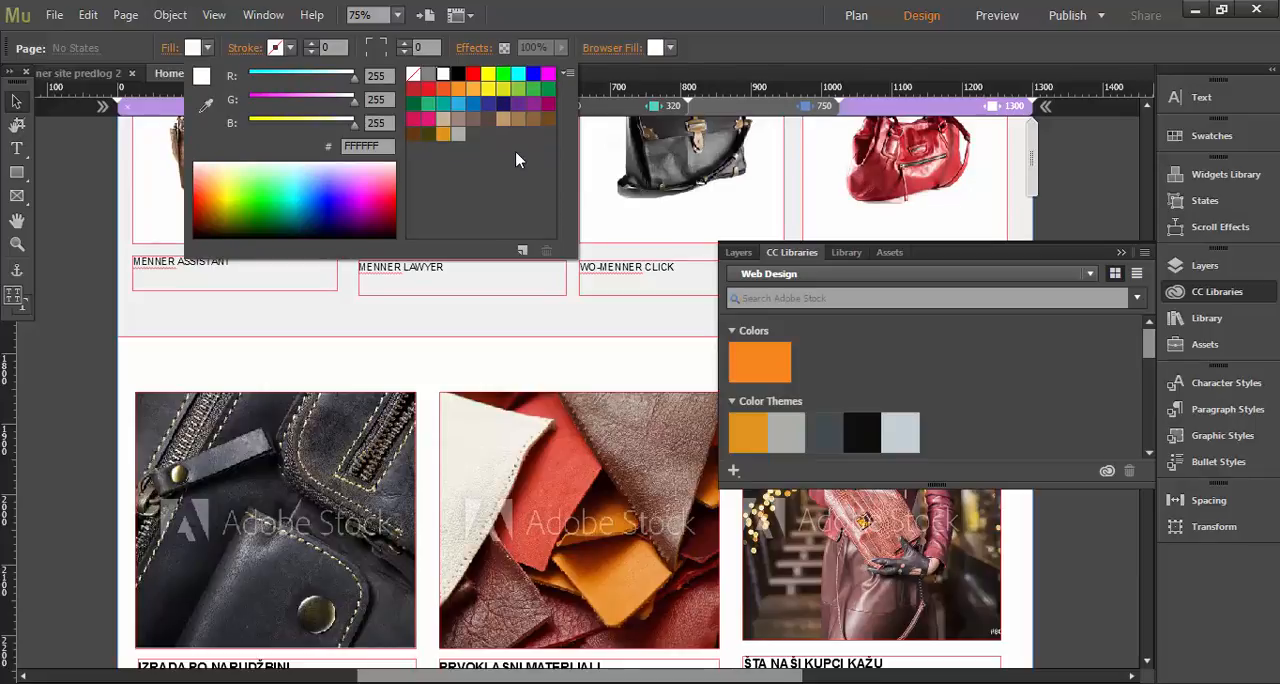
click(875, 73)
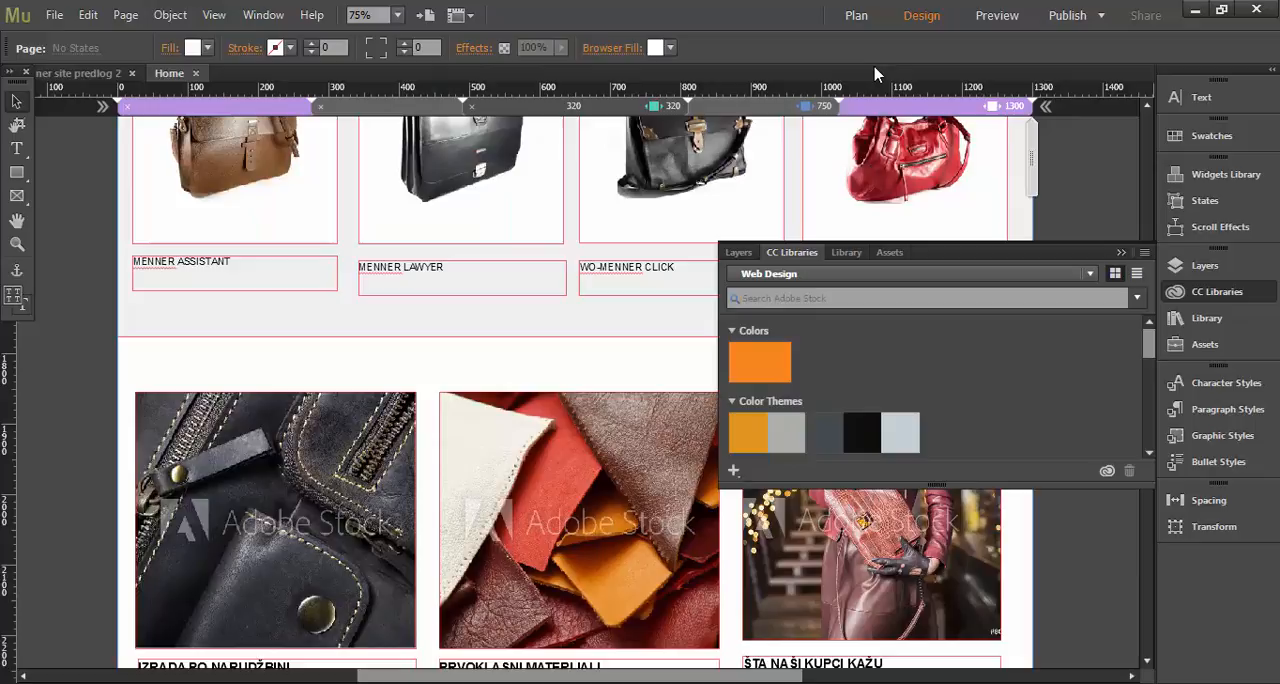
Show the Downloads library in CC Libraries.
click(866, 279)
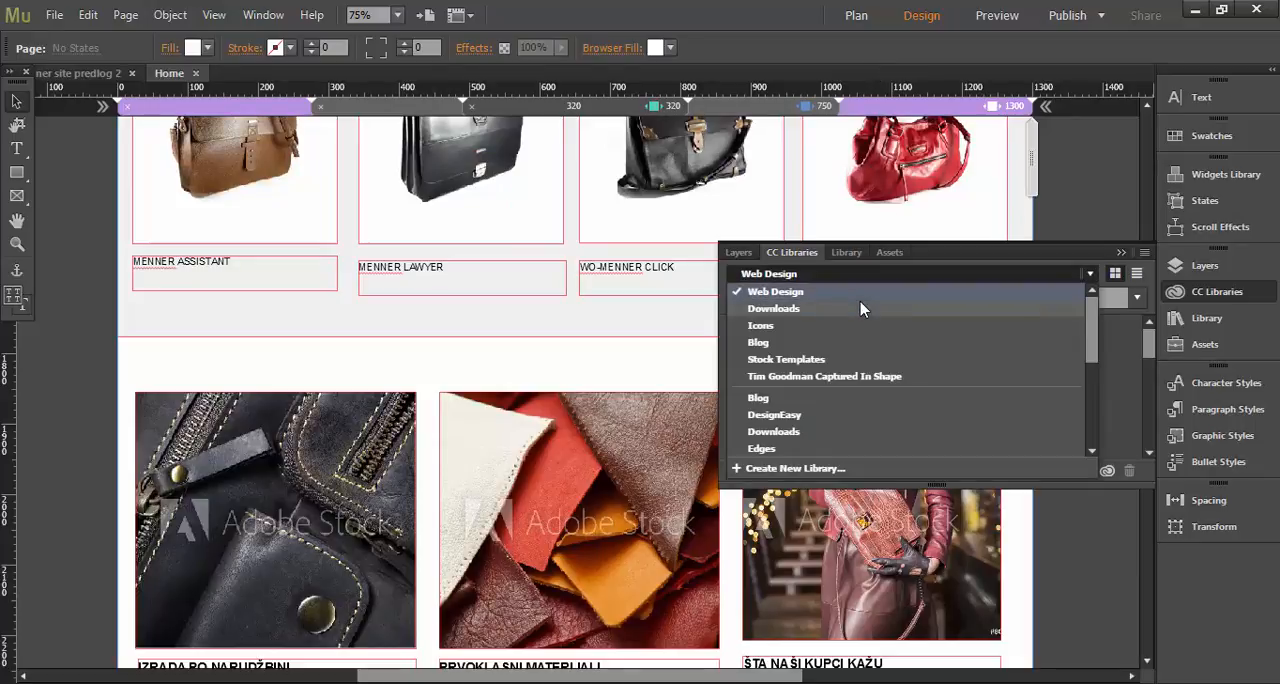
click(862, 309)
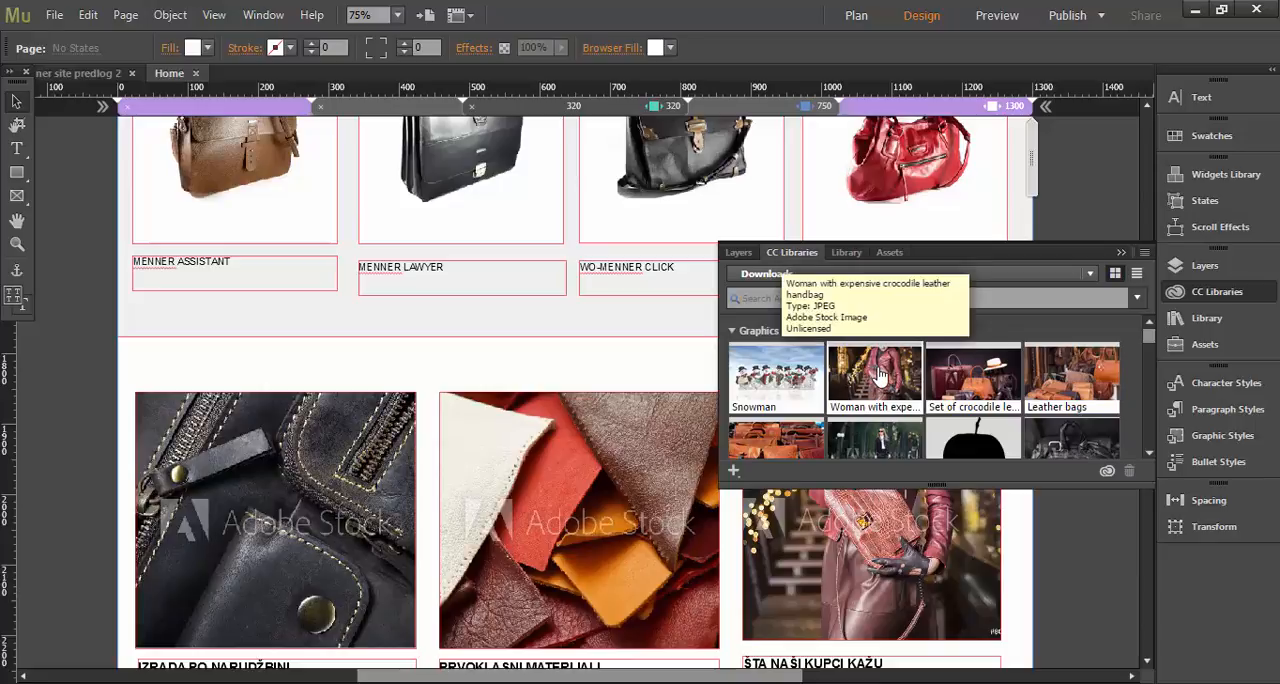
Place the woman with crocodile leather handbag image above the leather photos at about X 151, Y 1776, and undo the placement.
drag(879, 375, 202, 346)
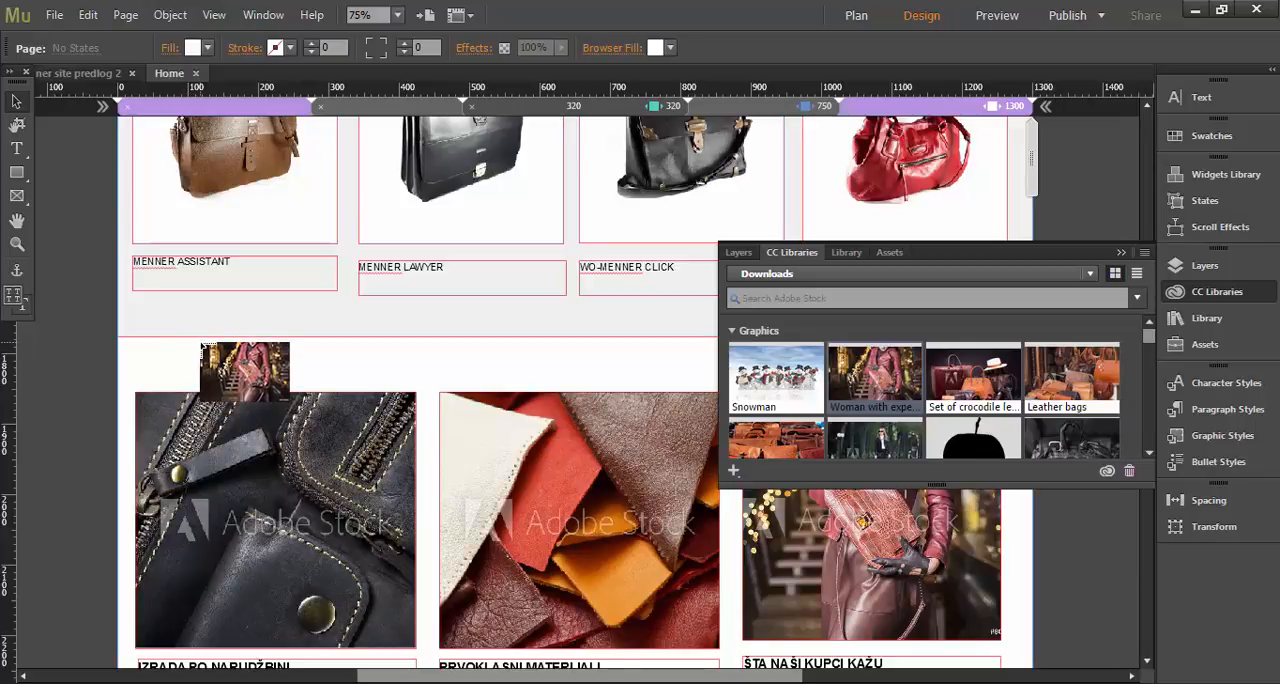
drag(203, 346, 203, 346)
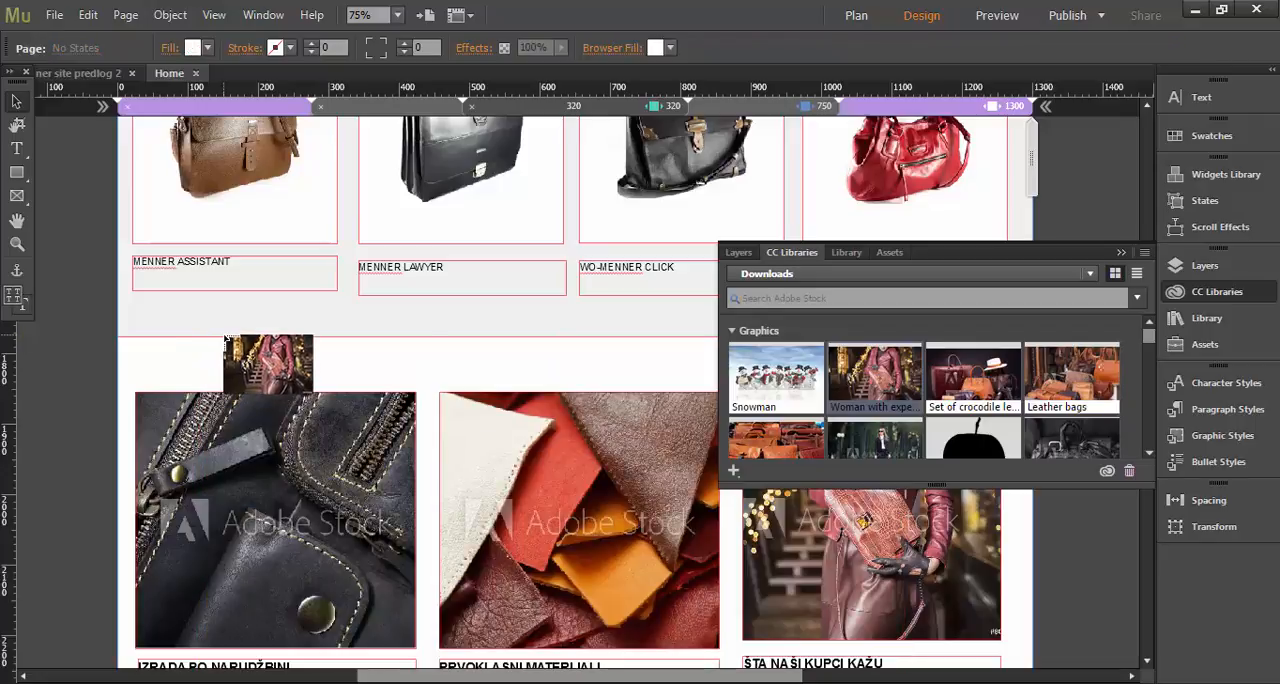
drag(223, 337, 435, 535)
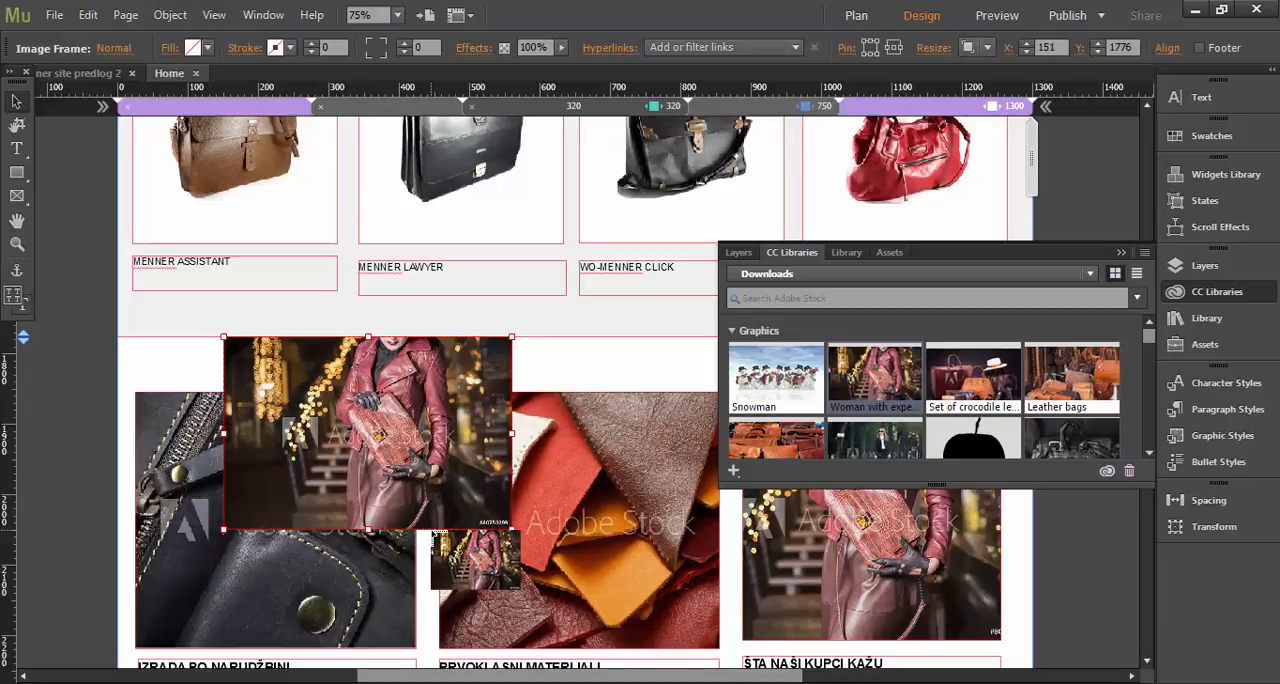
key(ctrl+z)
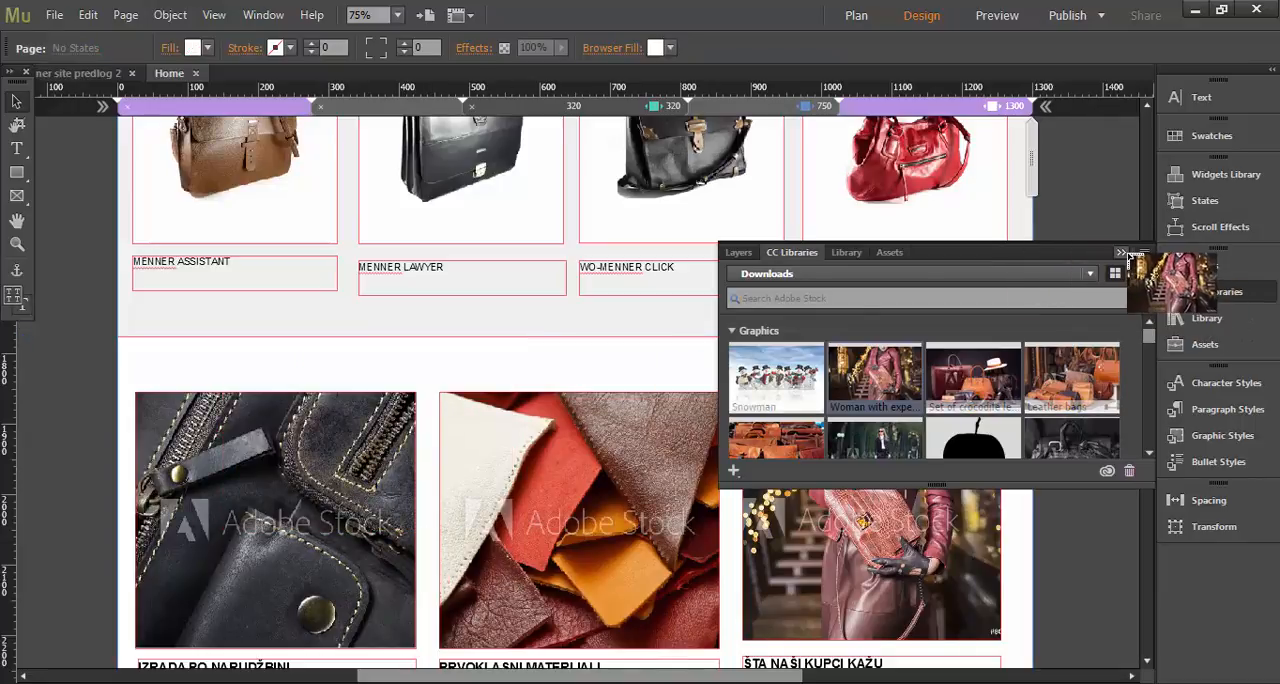
Draw a rectangular image frame in the blank section above the footer, at about X 71, Y 2917.
click(1126, 253)
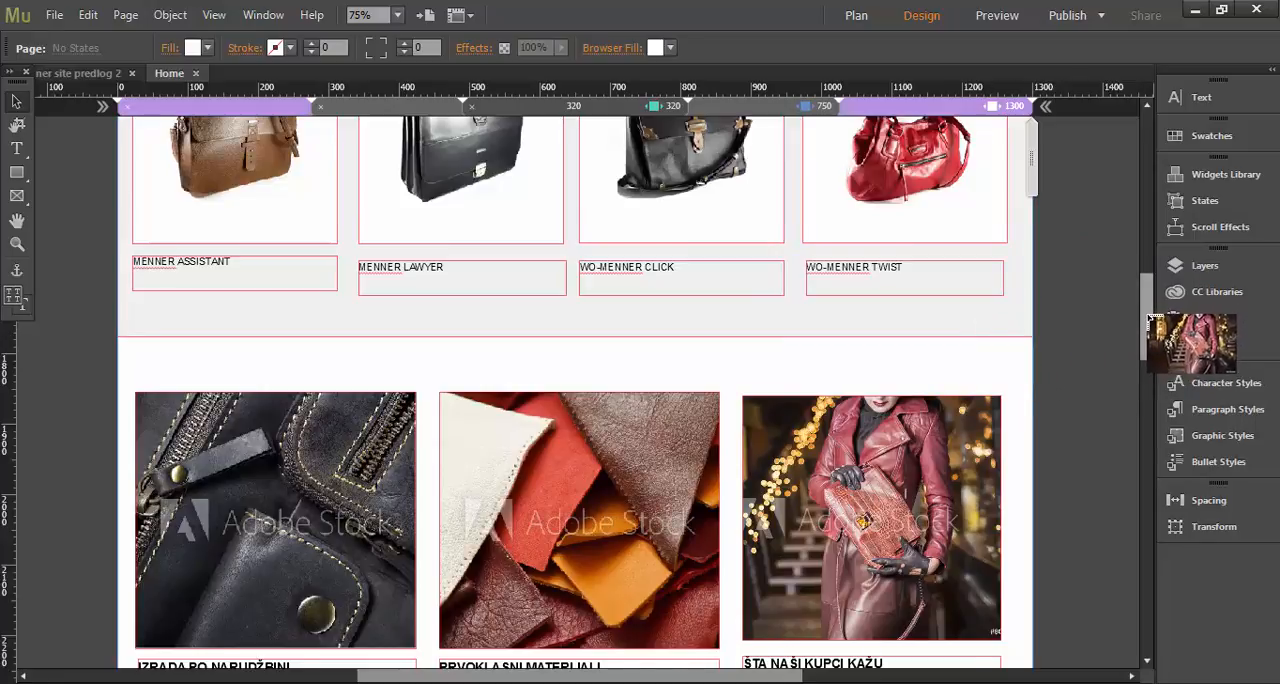
scroll(1150, 330, down, 5)
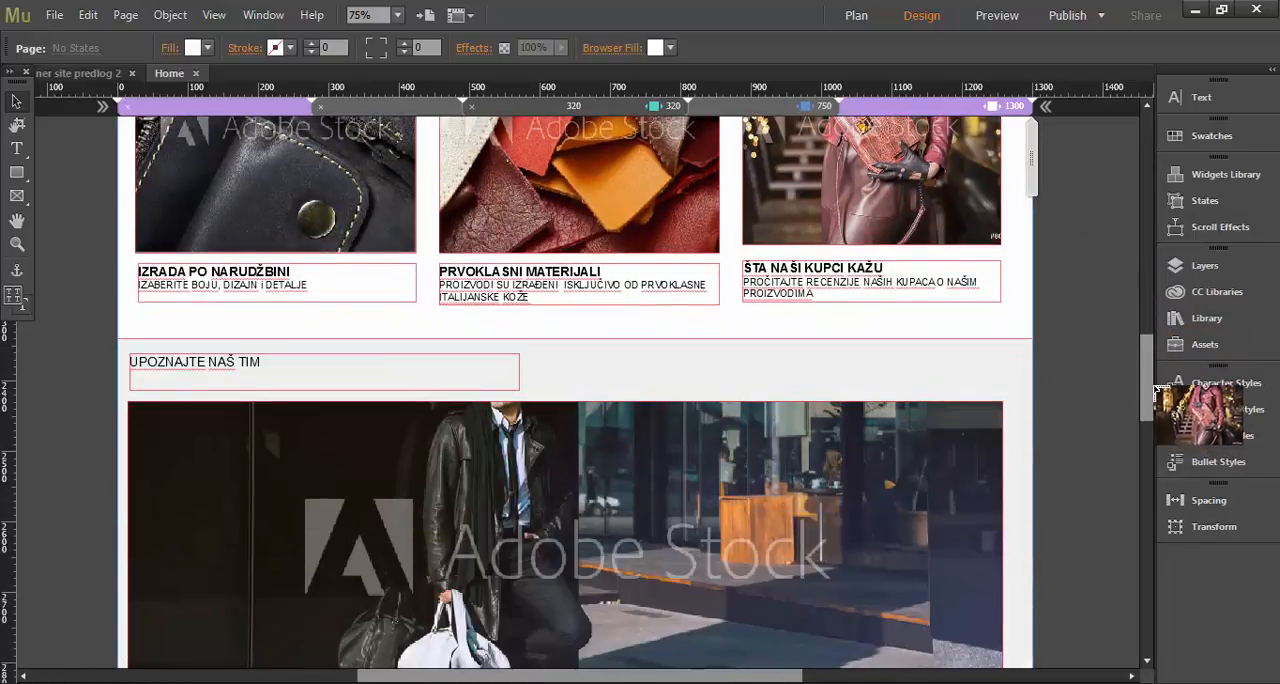
scroll(1148, 450, down, 5)
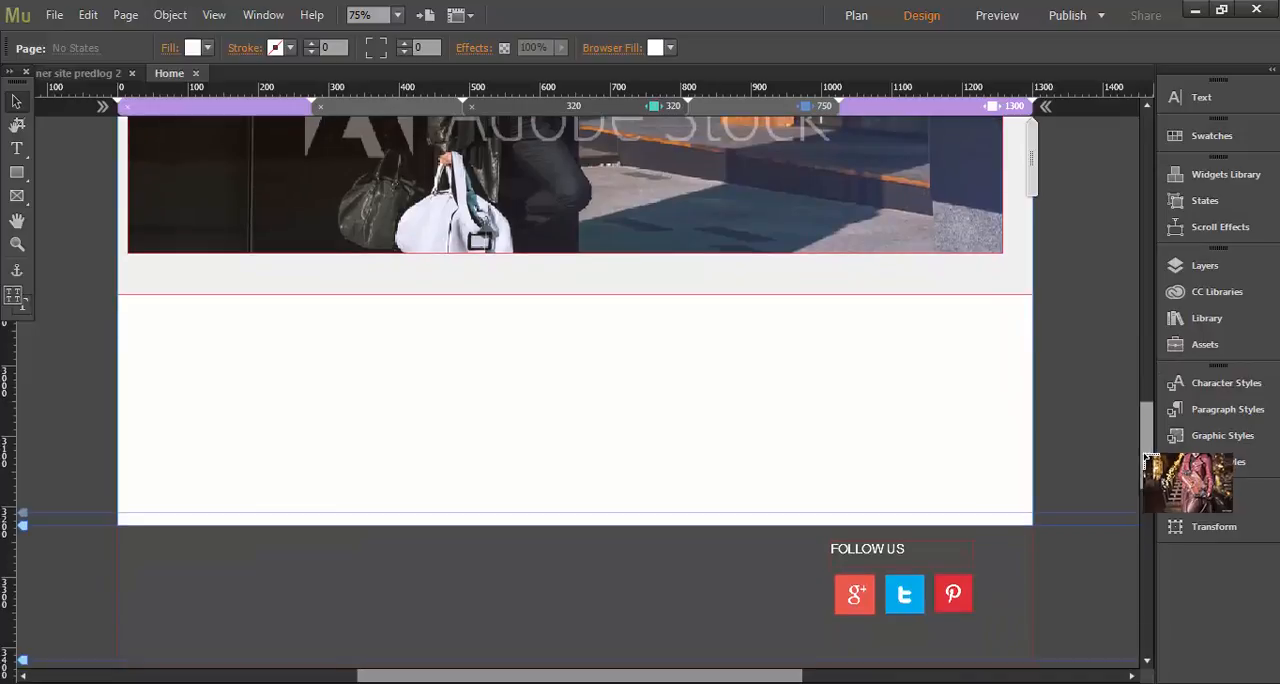
click(20, 205)
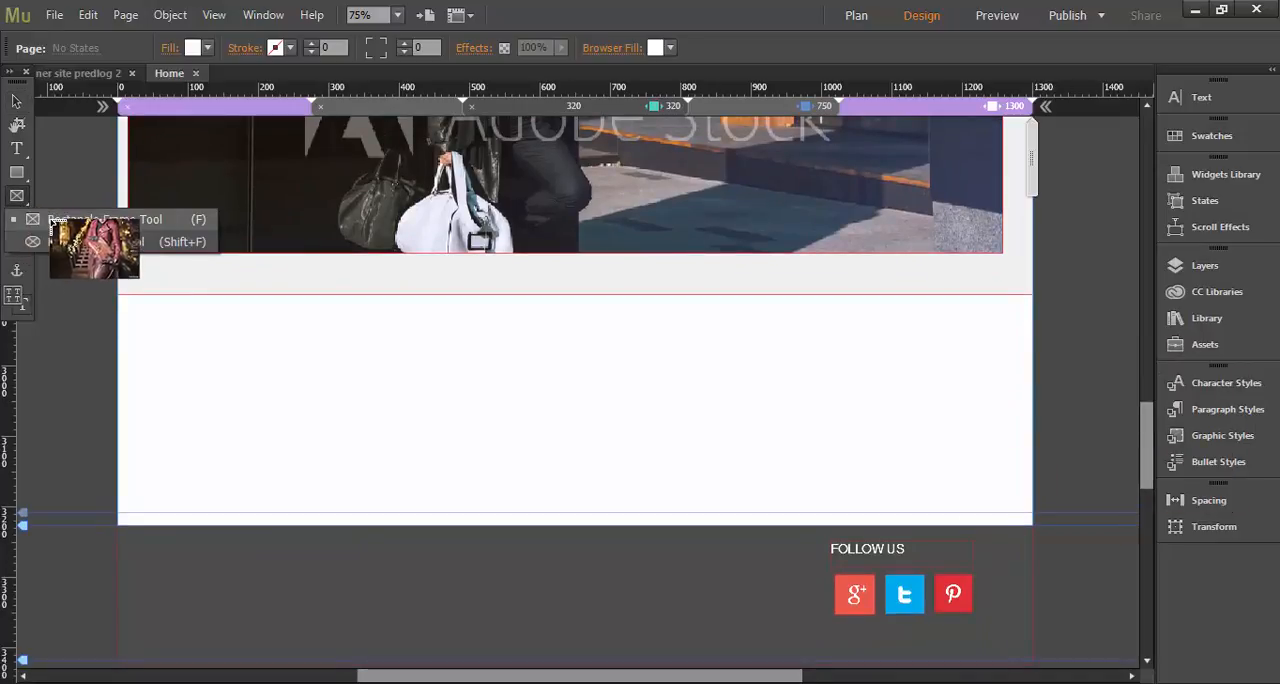
click(55, 219)
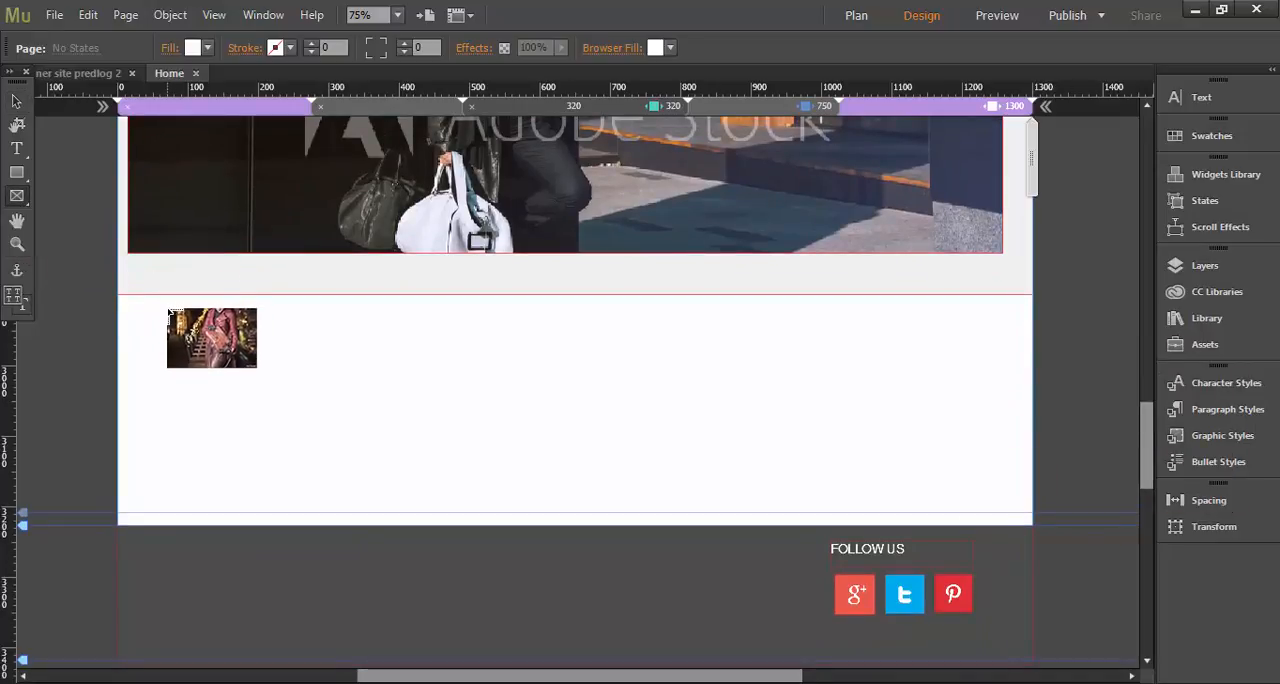
mouse_move(166, 308)
mouse_down()
mouse_move(262, 384)
mouse_move(306, 497)
mouse_move(403, 514)
mouse_move(408, 545)
mouse_move(386, 545)
mouse_up()
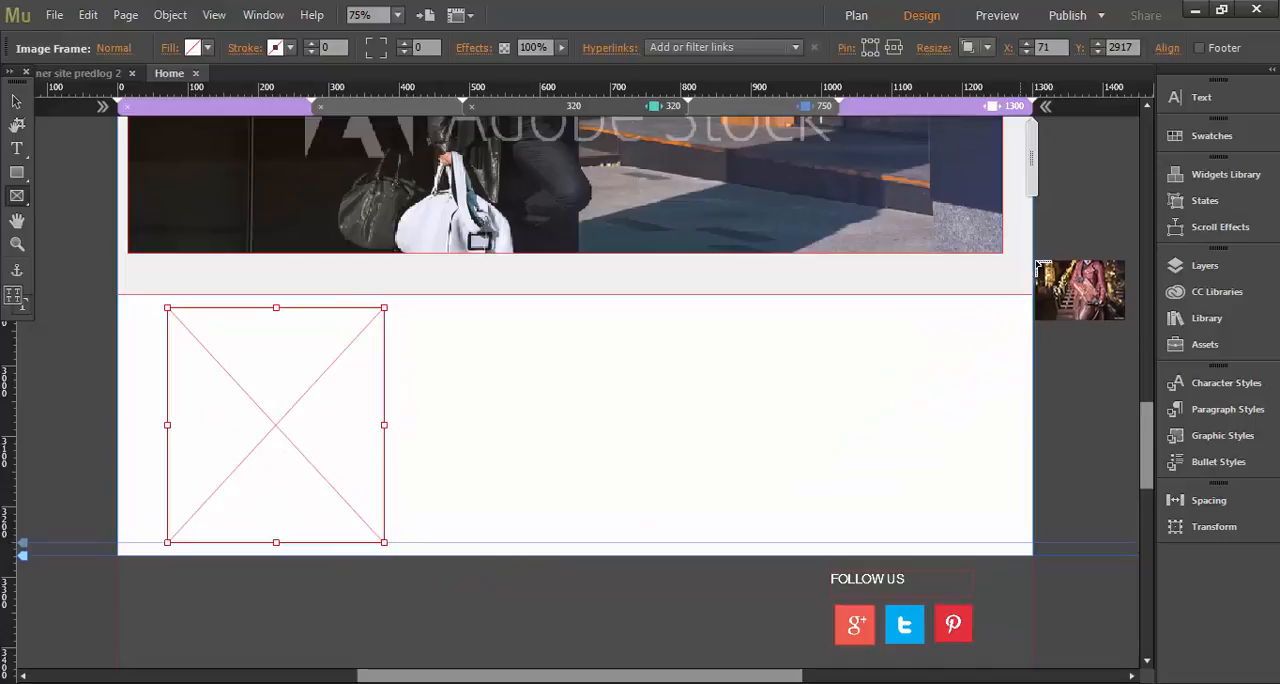
Place the woman with crocodile leather handbag image from the Downloads library into the empty frame.
click(1212, 291)
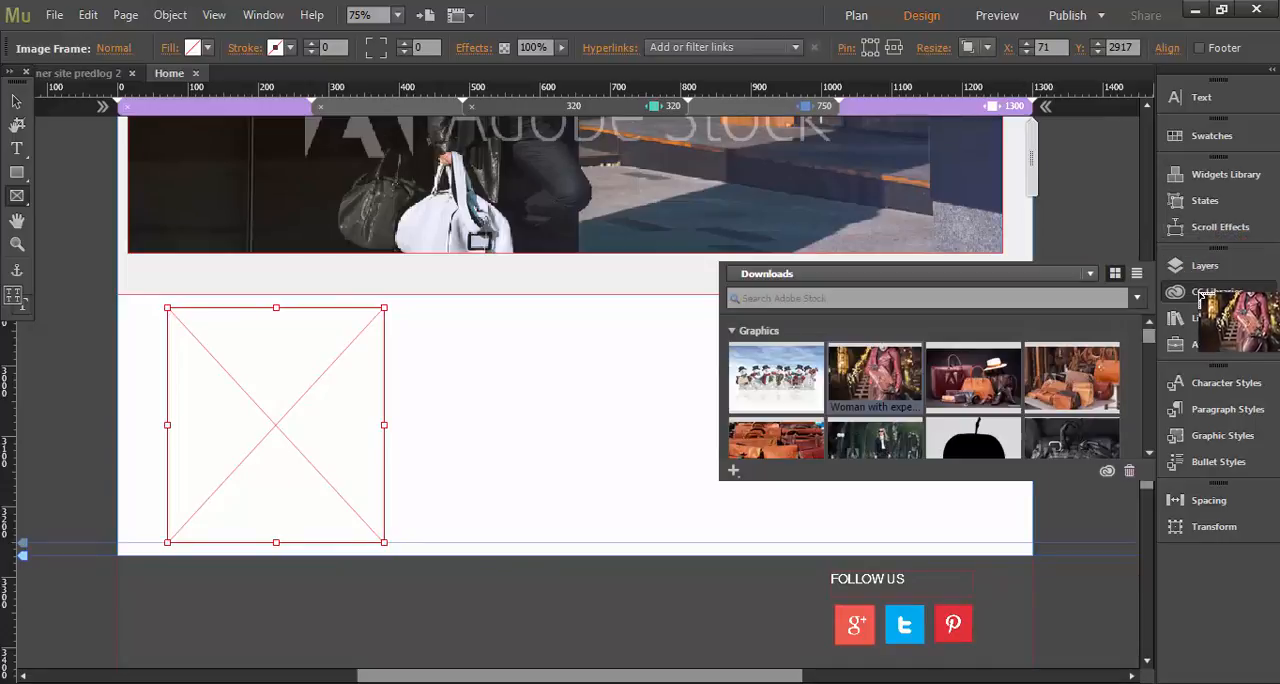
right_click(882, 374)
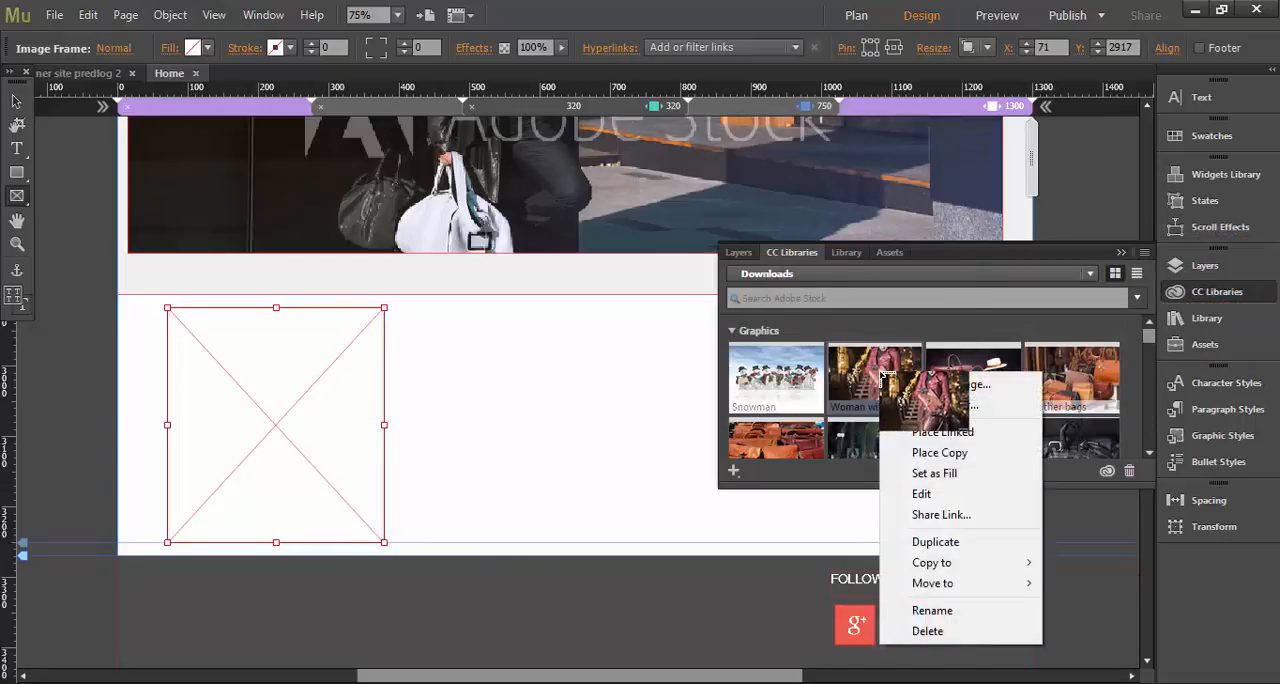
click(920, 432)
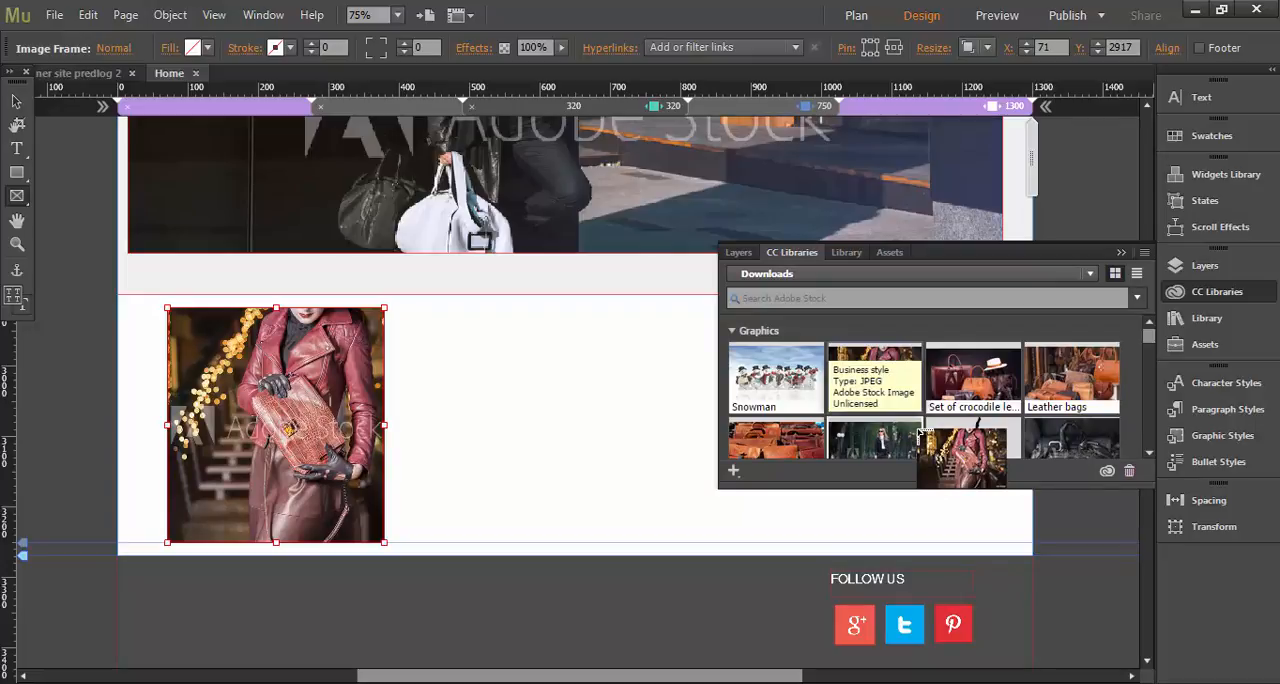
Select the handbag image inside its frame and nudge it horizontally to X -23.
drag(920, 431, 872, 376)
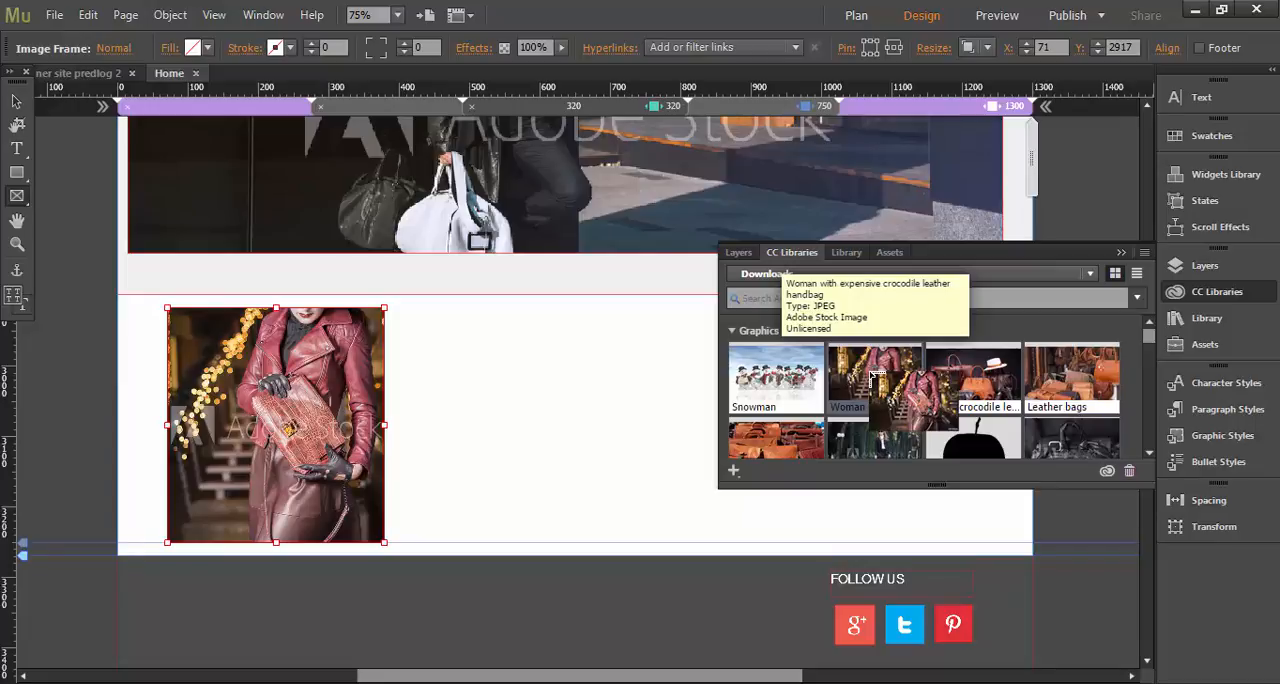
drag(876, 377, 272, 364)
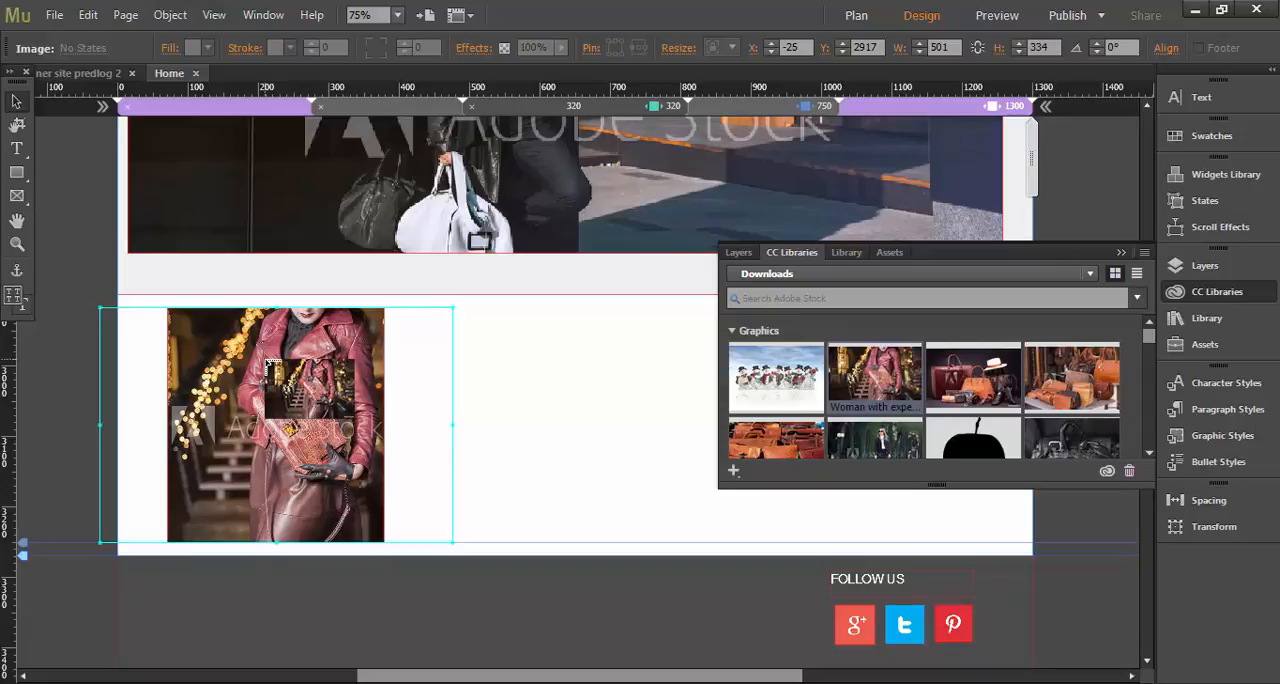
key(shift+Right)
key(shift+Right)
key(Left)
key(Left)
key(Left)
key(Left)
key(Left)
key(Left)
key(Left)
key(Left)
key(Left)
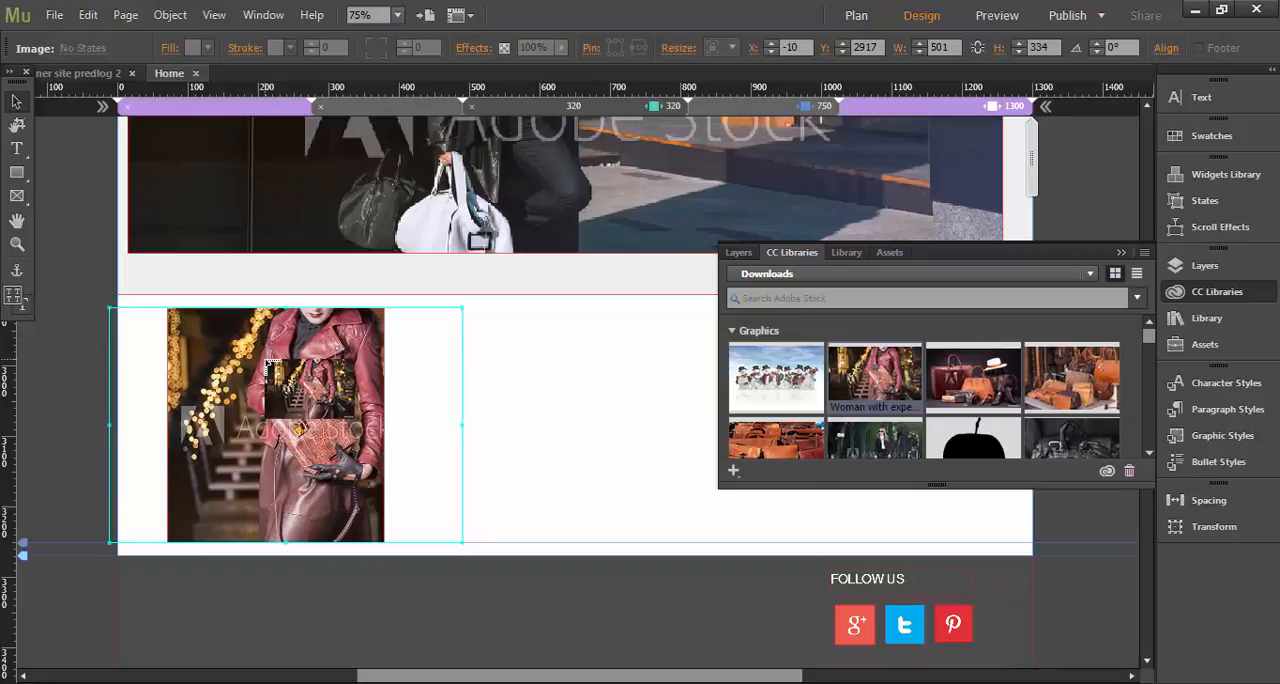
key(Left)
key(Left)
key(Left)
key(Left)
key(Left)
key(Left)
key(Left)
key(Left)
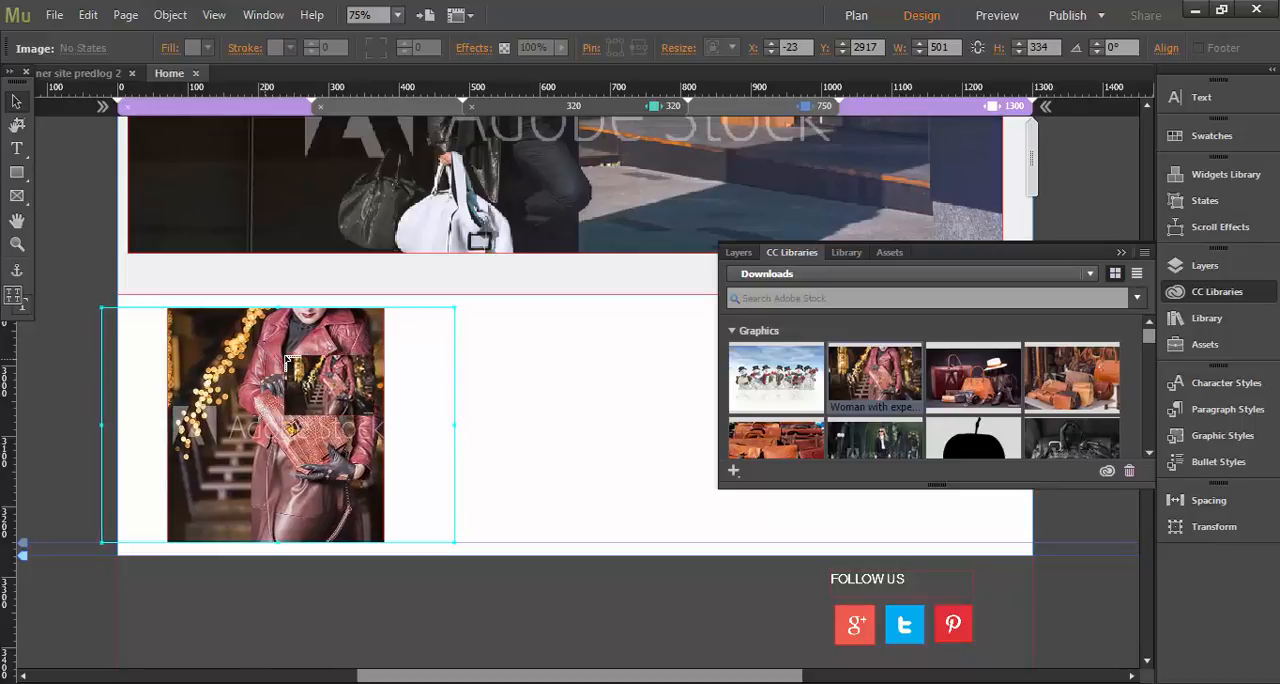
Place the behance icon from the Icons library beside the handbag photo, scaled down to less than half the photo's width.
click(579, 441)
mouse_move(1017, 385)
mouse_down()
mouse_move(850, 285)
mouse_move(838, 333)
mouse_move(946, 342)
mouse_move(962, 372)
mouse_move(1152, 420)
mouse_move(1151, 397)
mouse_move(1075, 355)
mouse_move(441, 318)
mouse_move(500, 349)
mouse_move(569, 416)
mouse_move(547, 388)
mouse_up()
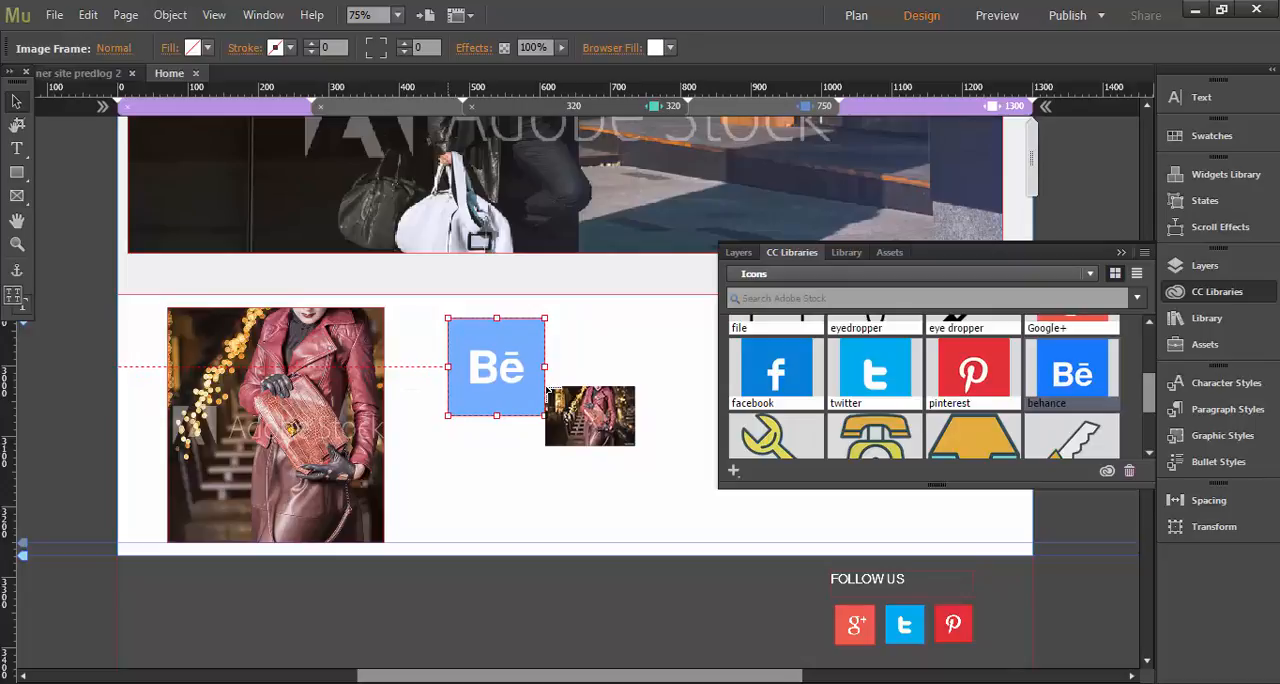
drag(547, 388, 549, 388)
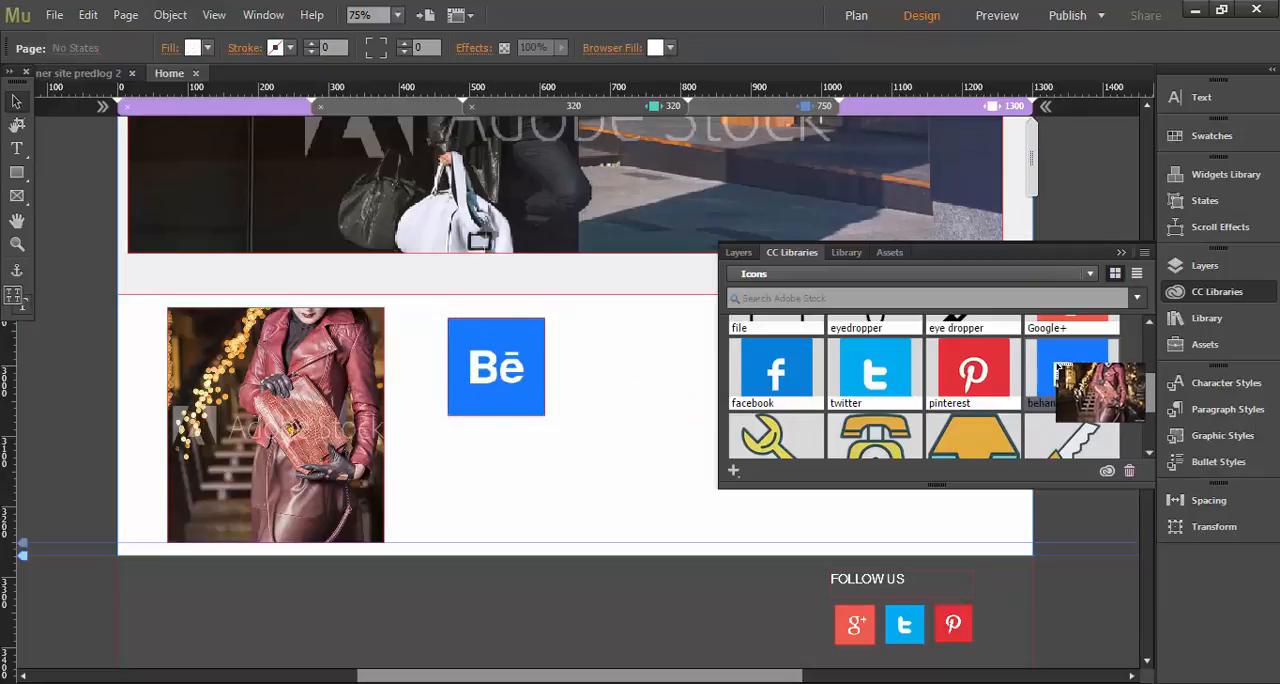
Place a second behance icon at its full size beside the small one and delete it.
drag(1060, 375, 581, 330)
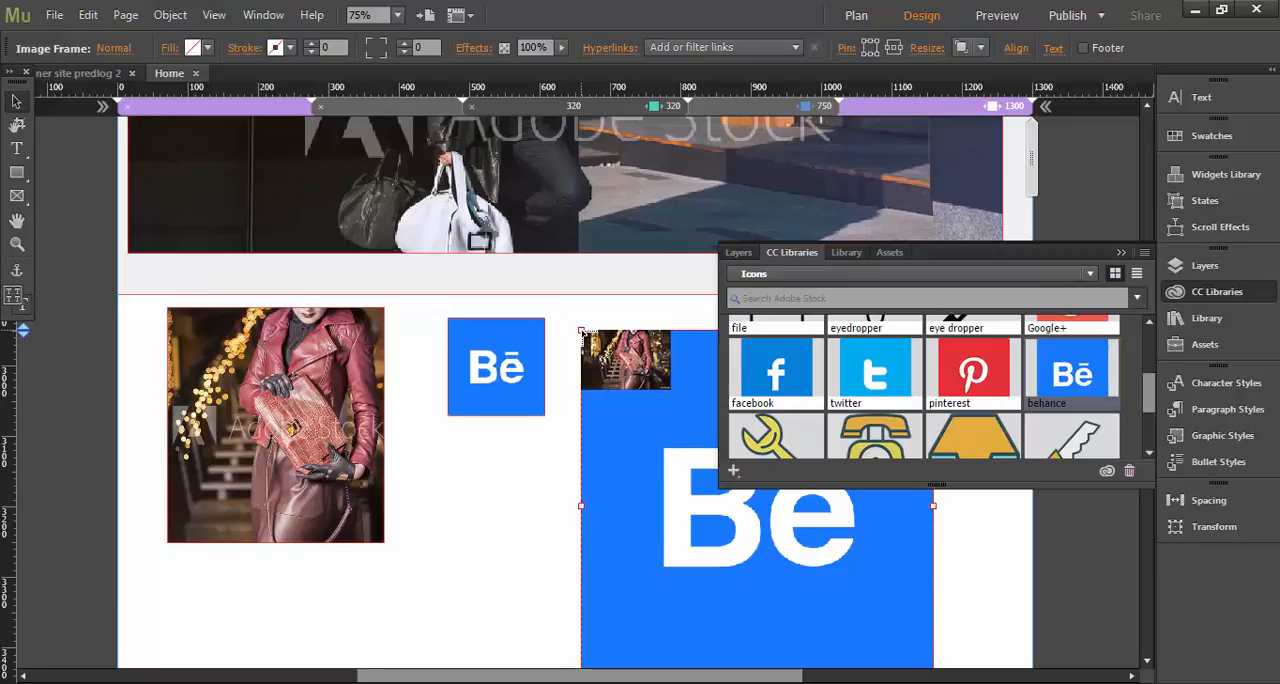
key(Delete)
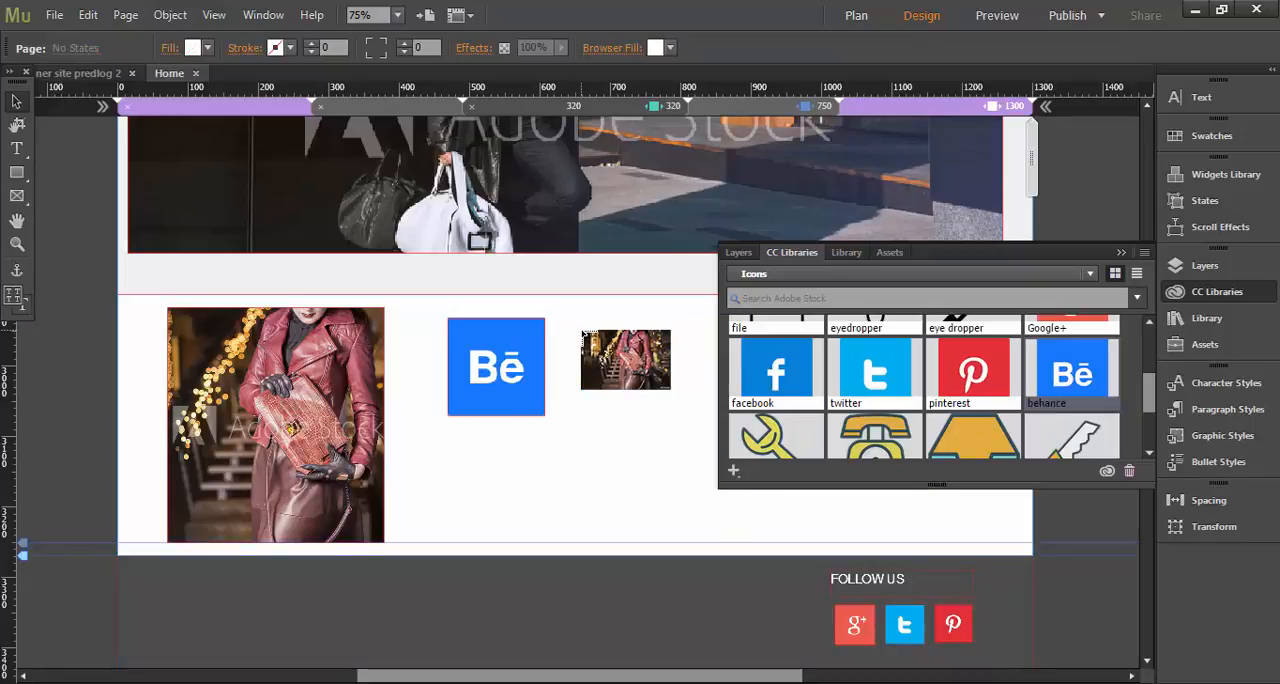